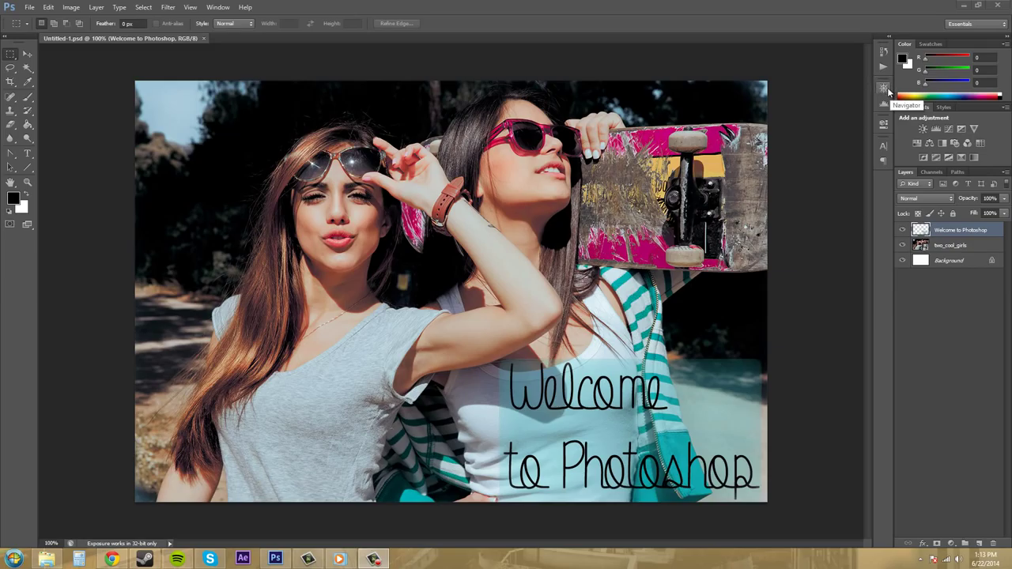
Step: Open the Navigator panel and zoom the photo to 200% with its slider and zoom buttons
{"action": "left_click", "coordinate": [886, 89]}
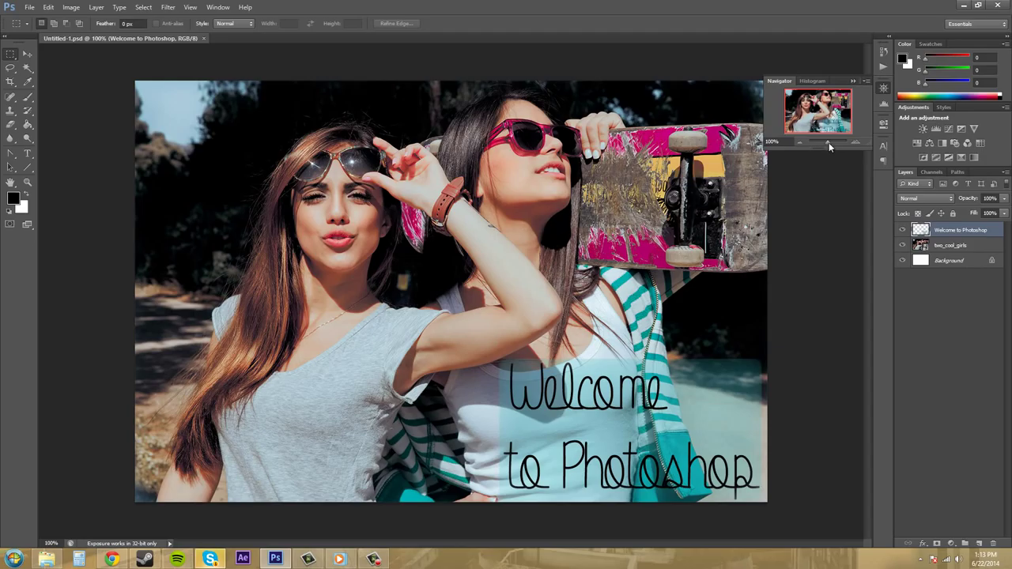
{"action": "left_click_drag", "start_coordinate": [829, 142], "coordinate": [829, 144]}
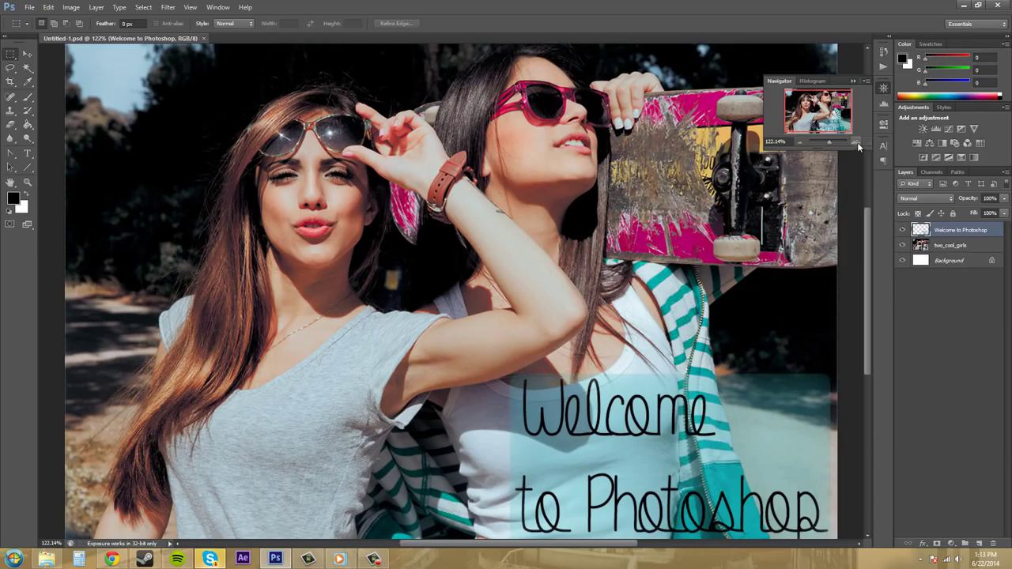
{"action": "left_click", "coordinate": [857, 143]}
{"action": "left_click", "coordinate": [800, 141]}
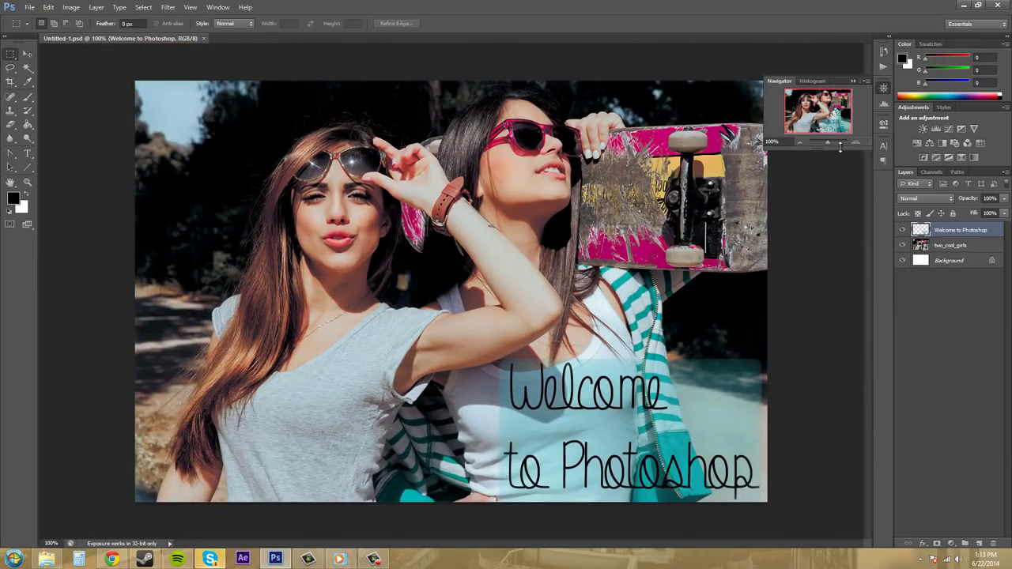
{"action": "left_click", "coordinate": [856, 143]}
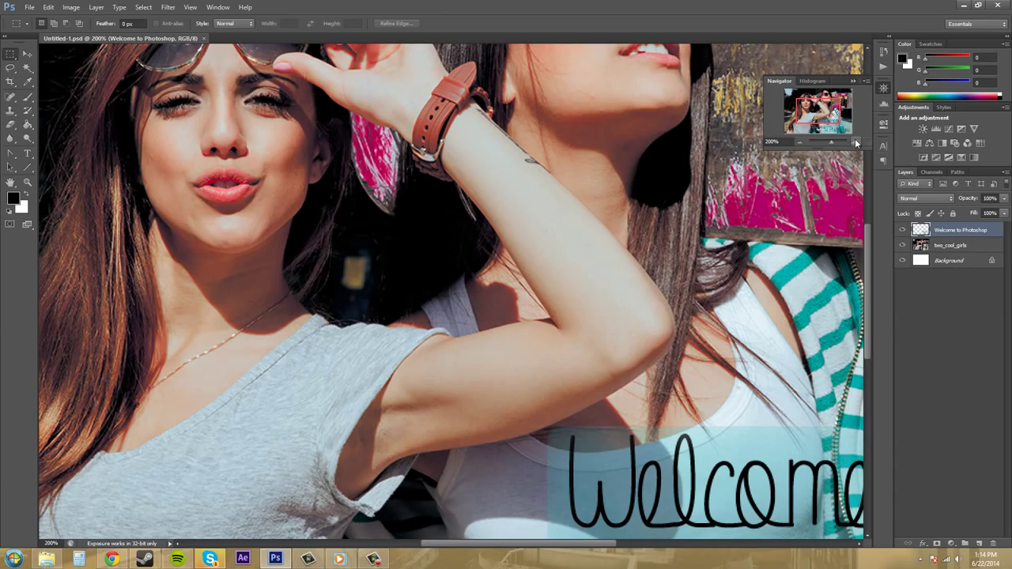
{"action": "left_click", "coordinate": [779, 143]}
Step: Enter 250% in the Navigator zoom field, then 0 to shrink the view to 0.39%
{"action": "type", "text": "25"}
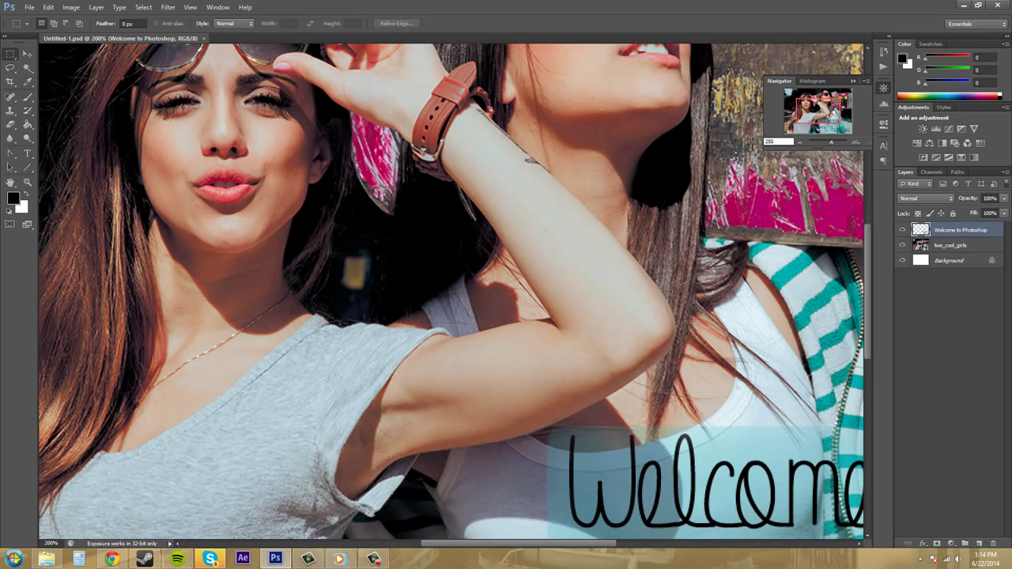
{"action": "key", "text": "Return"}
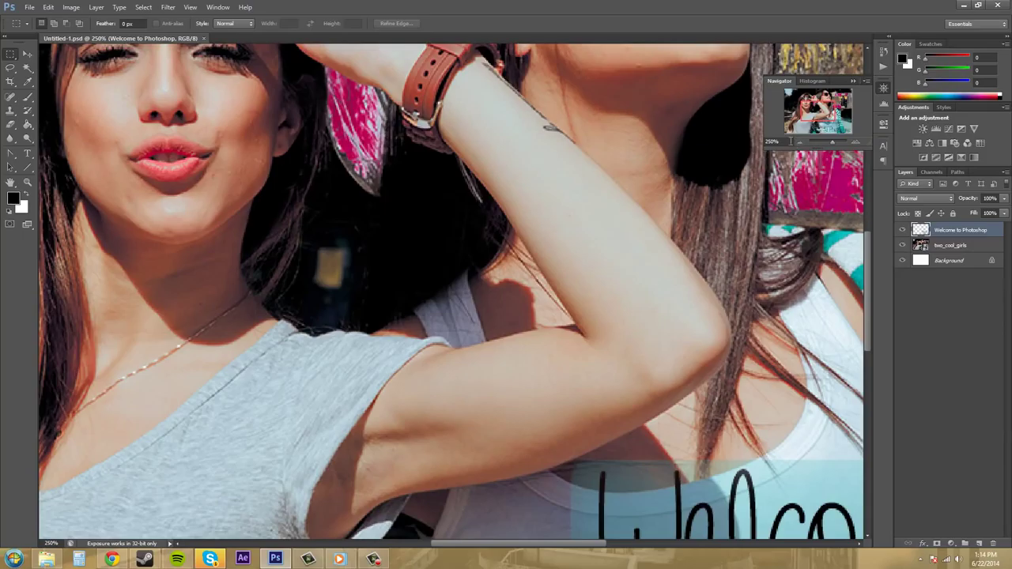
{"action": "left_click", "coordinate": [779, 141]}
{"action": "key", "text": "BackSpace"}
{"action": "type", "text": "0"}
{"action": "key", "text": "Return"}
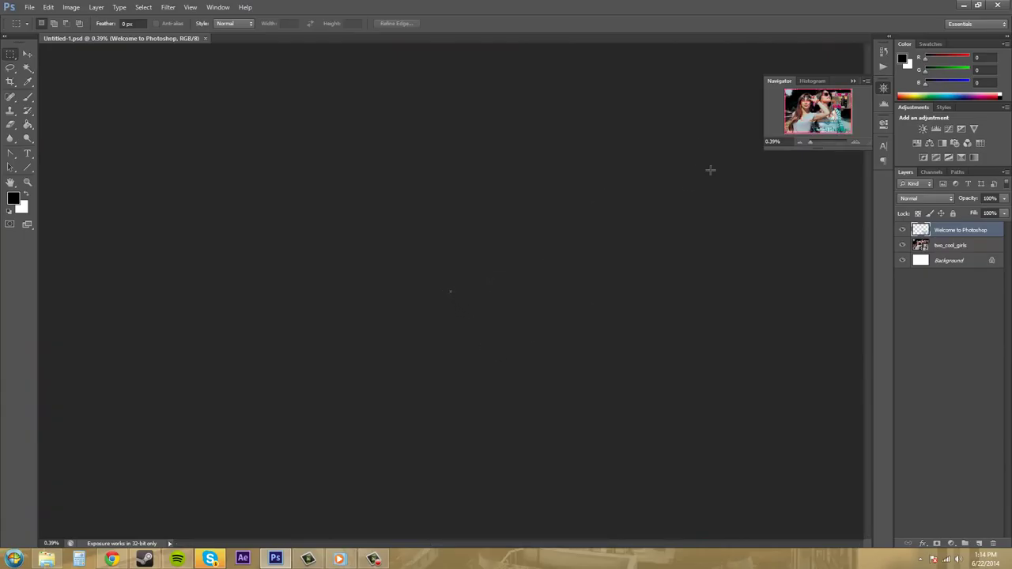
Step: Zoom to 3200% to see pixels, then back to 100% via the Navigator zoom field
{"action": "left_click", "coordinate": [778, 142]}
{"action": "type", "text": "1"}
{"action": "key", "text": "Return"}
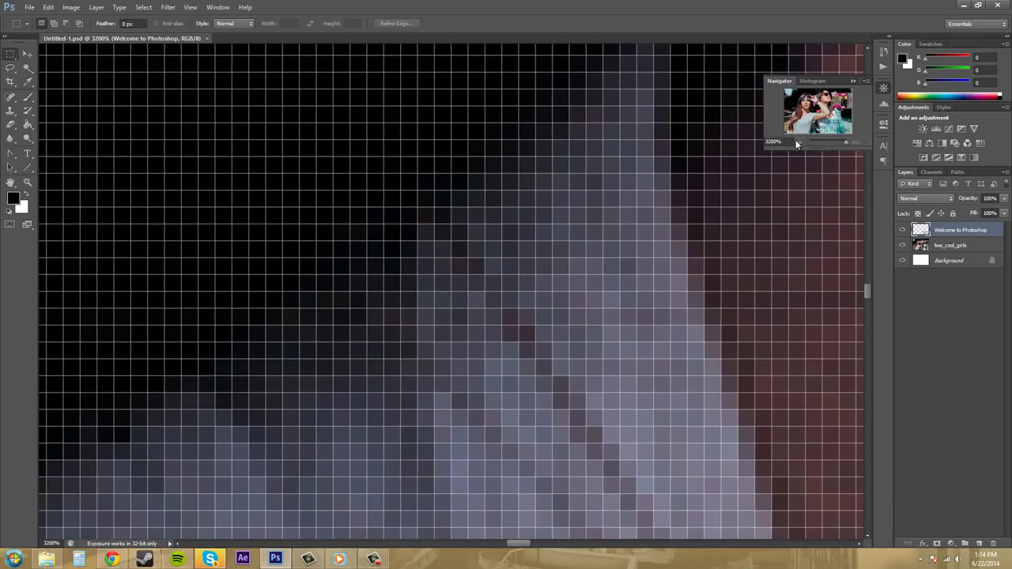
{"action": "left_click", "coordinate": [775, 141]}
{"action": "type", "text": "100"}
{"action": "key", "text": "Return"}
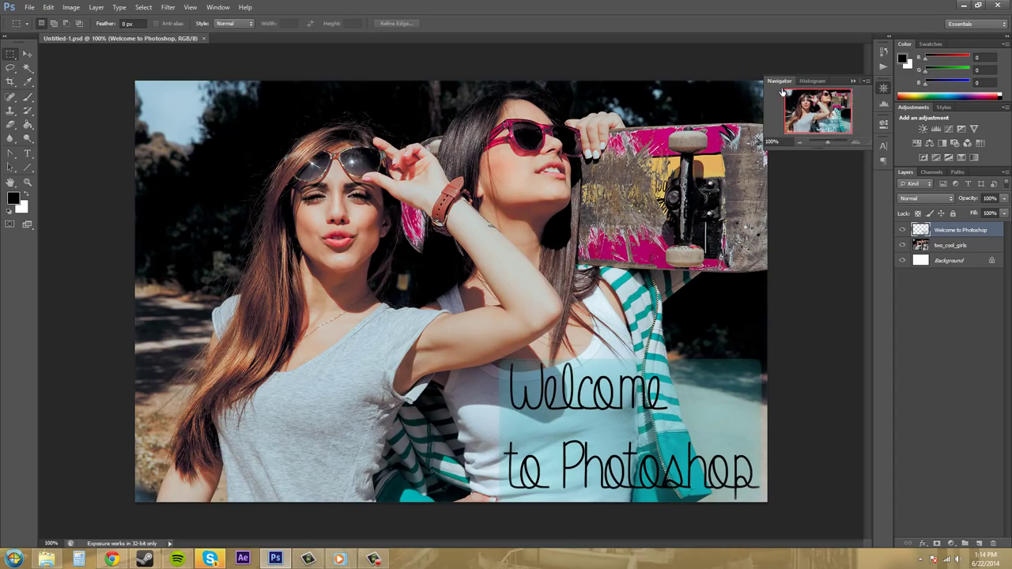
Step: Zoom to 200%, drag the view box to the sunglasses and skateboard, and open the Window menu
{"action": "left_click", "coordinate": [856, 143]}
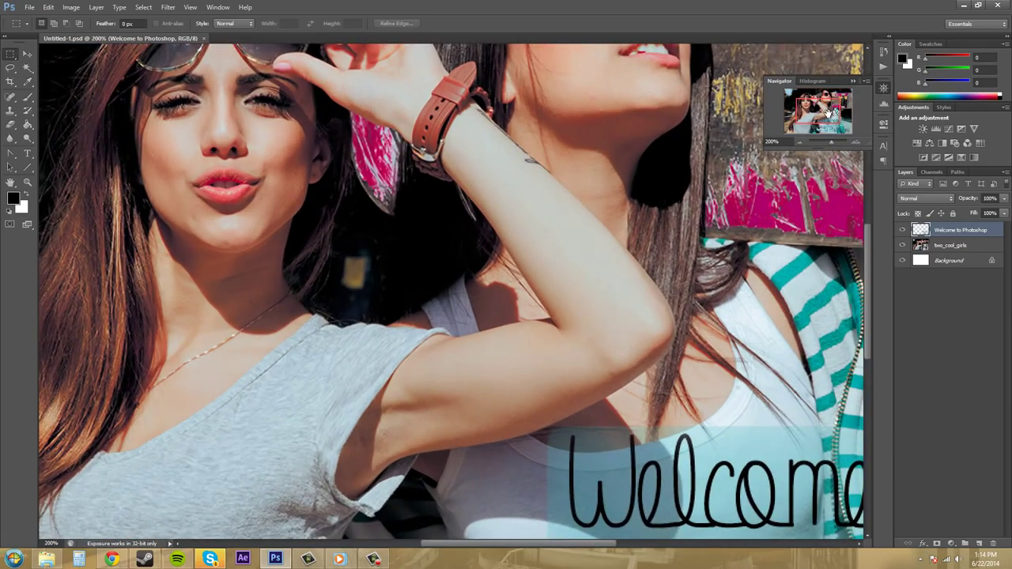
{"action": "mouse_move", "coordinate": [821, 111]}
{"action": "left_mouse_down"}
{"action": "mouse_move", "coordinate": [813, 100]}
{"action": "mouse_move", "coordinate": [841, 110]}
{"action": "mouse_move", "coordinate": [815, 126]}
{"action": "mouse_move", "coordinate": [805, 100]}
{"action": "mouse_move", "coordinate": [825, 107]}
{"action": "left_mouse_up"}
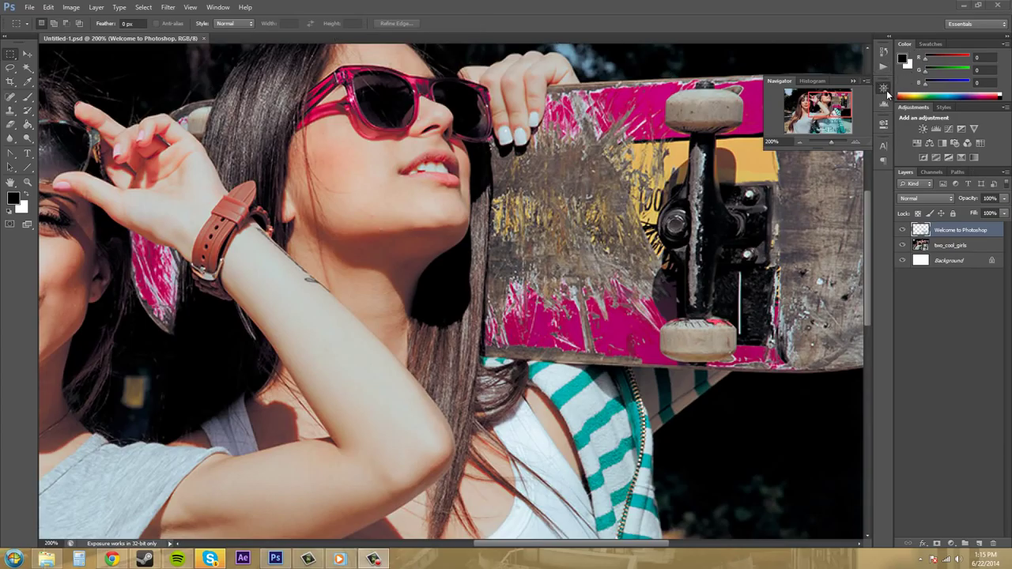
{"action": "left_click", "coordinate": [216, 8]}
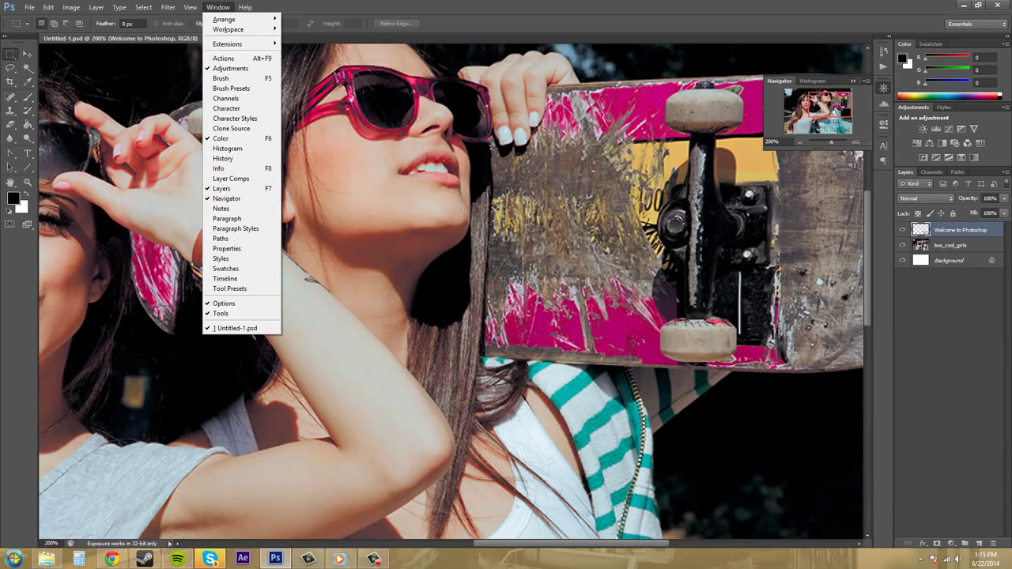
Step: Dismiss the Window menu and pan the Navigator view box toward the photo's centre at about 190%
{"action": "key", "text": "Escape"}
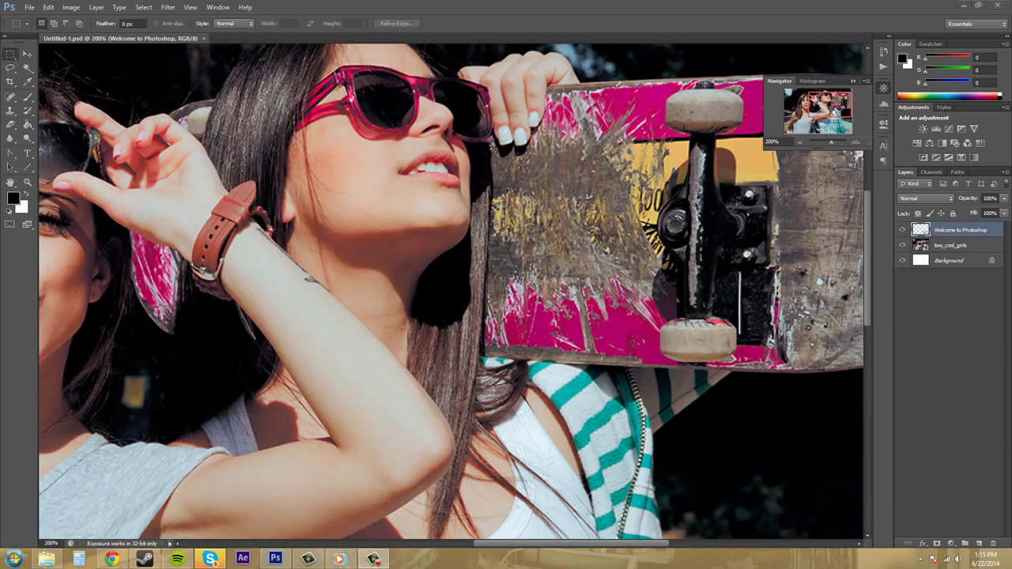
{"action": "scroll", "coordinate": [455, 291], "scroll_direction": "up", "scroll_amount": 2}
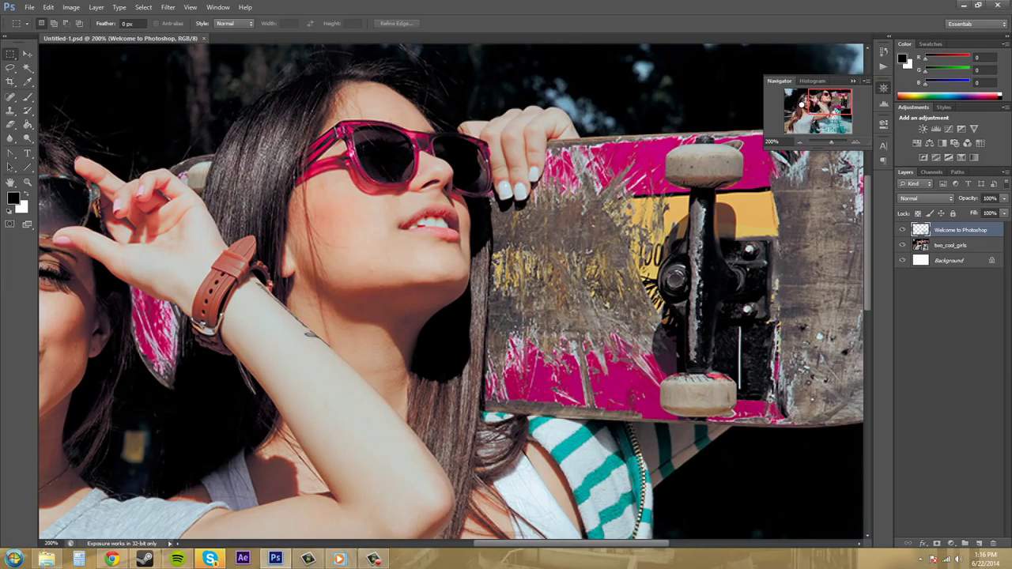
{"action": "left_click_drag", "start_coordinate": [801, 104], "coordinate": [842, 126]}
{"action": "left_click_drag", "start_coordinate": [842, 127], "coordinate": [839, 128]}
{"action": "left_click_drag", "start_coordinate": [839, 127], "coordinate": [828, 132]}
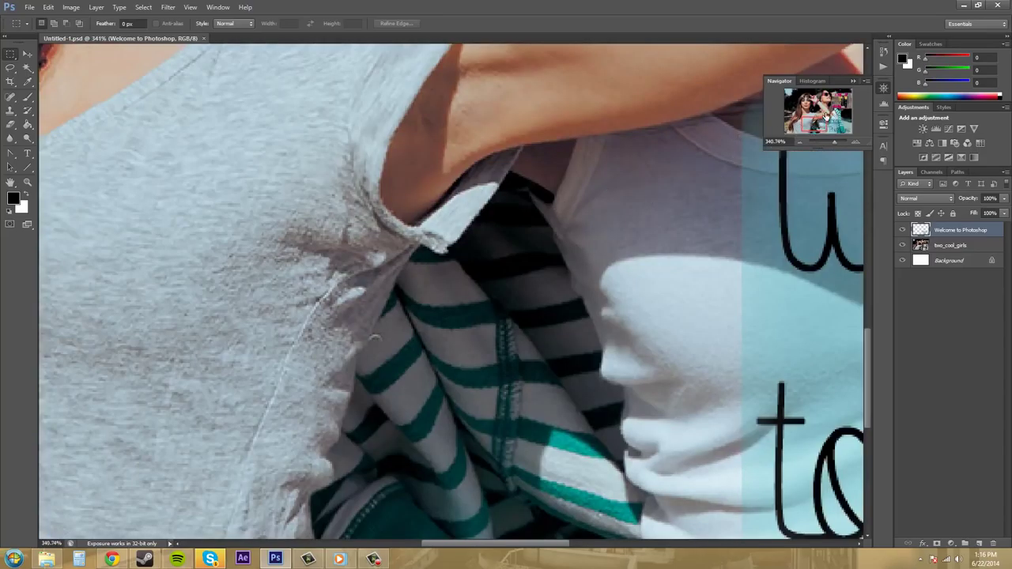
Step: Zoom out to the whole photo, then Alt+scroll back to 262.57% on the left girl's face
{"action": "left_click_drag", "start_coordinate": [798, 125], "coordinate": [808, 103]}
{"action": "left_click_drag", "start_coordinate": [834, 141], "coordinate": [828, 142]}
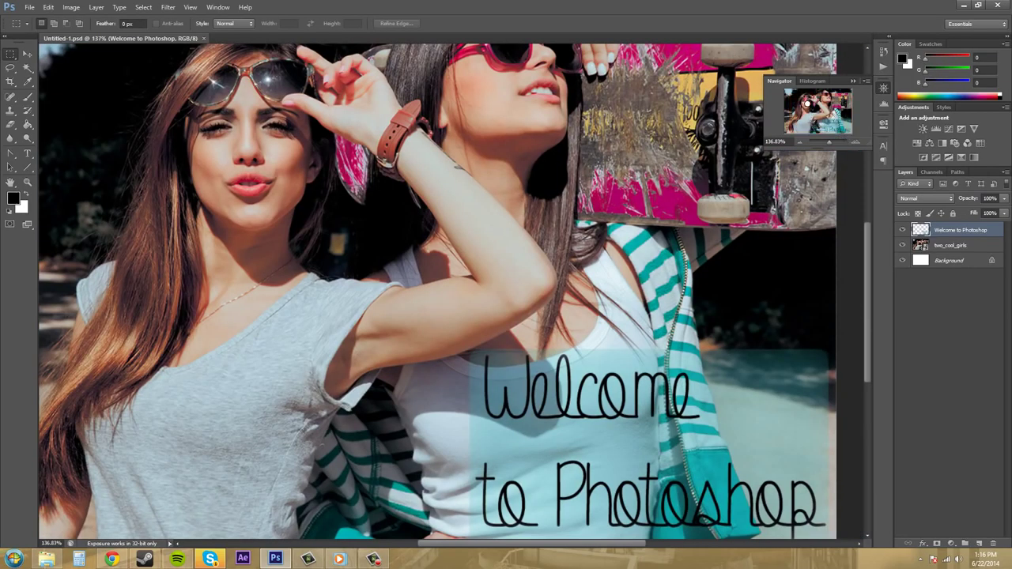
{"action": "scroll", "coordinate": [810, 104], "scroll_direction": "up", "scroll_amount": 3}
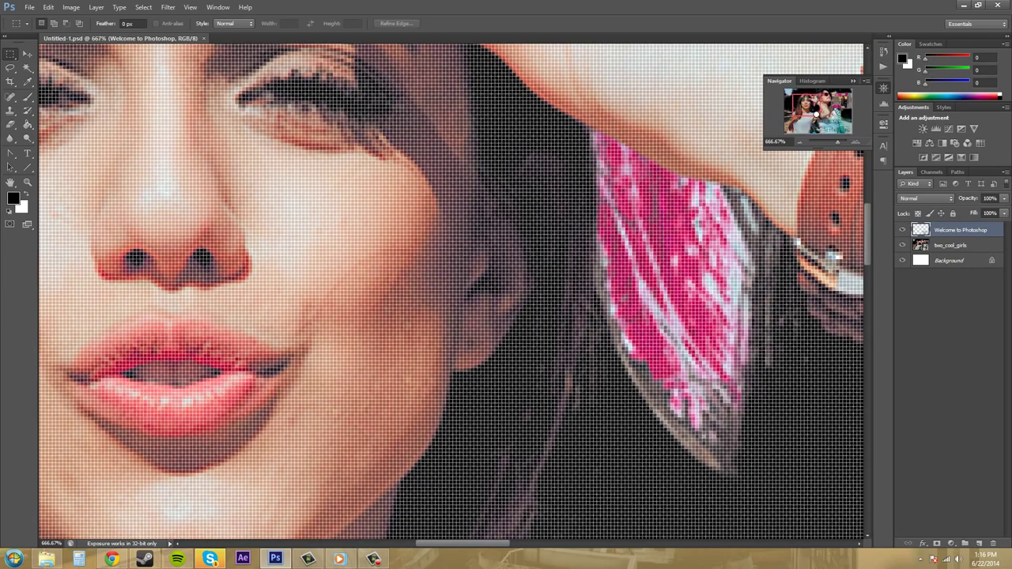
{"action": "scroll", "coordinate": [819, 113], "scroll_direction": "down", "scroll_amount": 3}
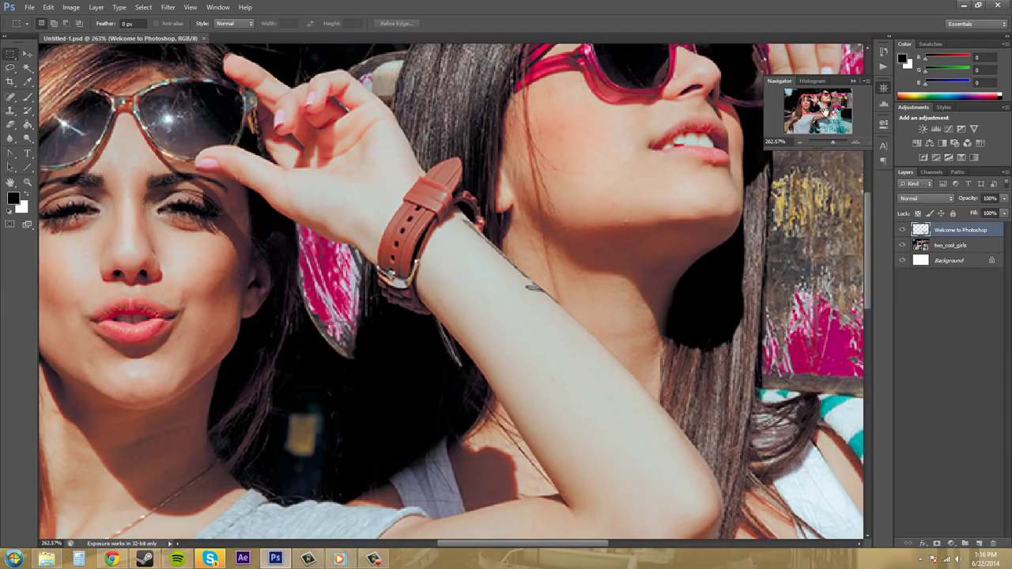
{"action": "scroll", "coordinate": [815, 107], "scroll_direction": "up", "scroll_amount": 2}
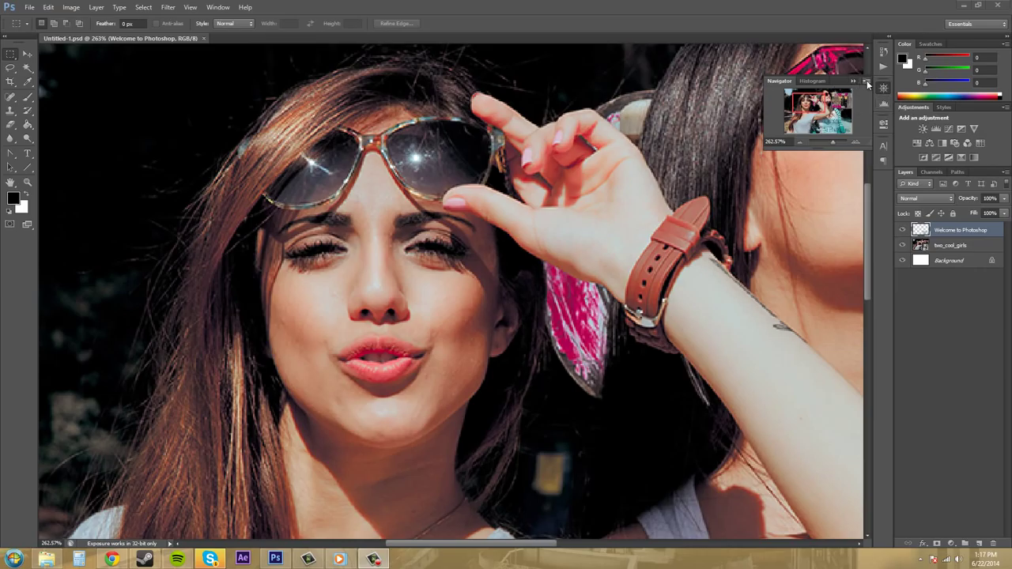
Step: Set the Navigator view box colour to Magenta in Panel Options
{"action": "left_click", "coordinate": [867, 82]}
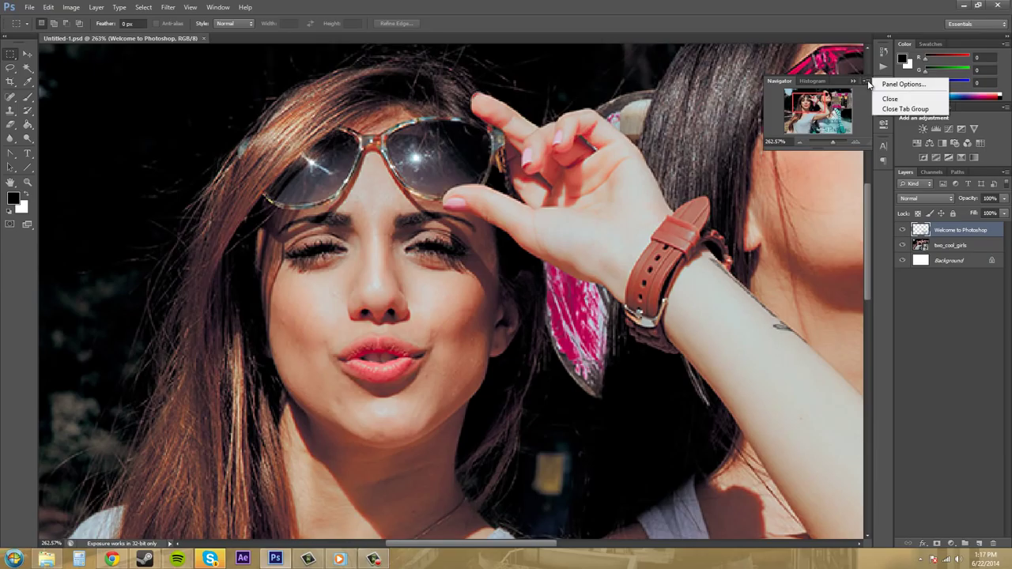
{"action": "left_click", "coordinate": [903, 84]}
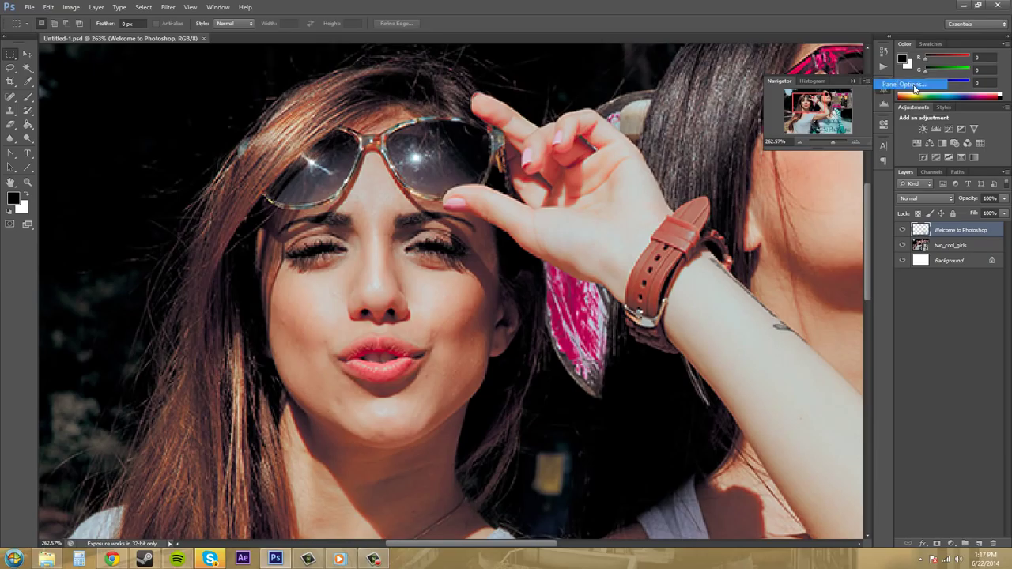
{"action": "left_click_drag", "start_coordinate": [489, 171], "coordinate": [446, 183]}
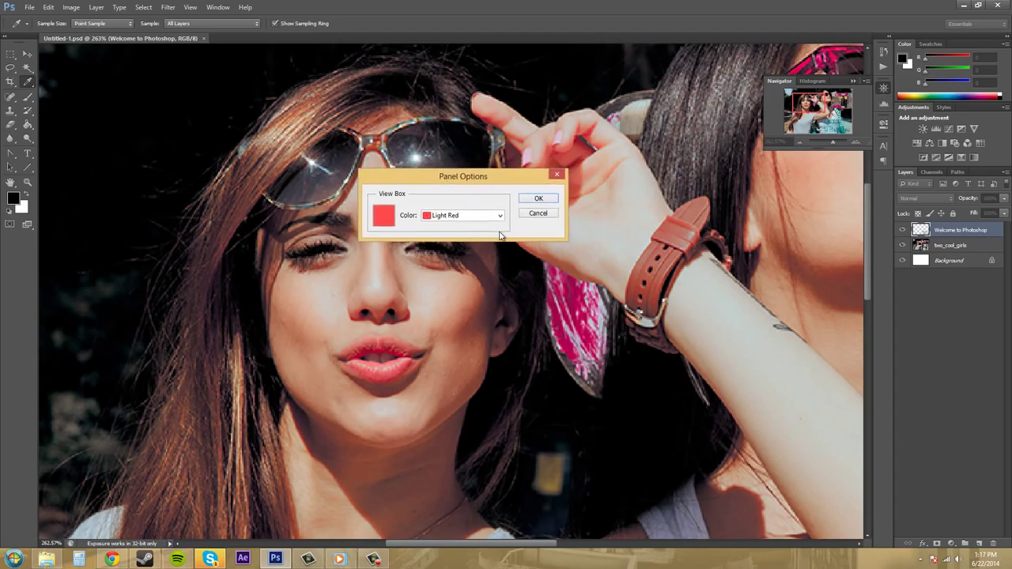
{"action": "left_click", "coordinate": [500, 215]}
{"action": "left_click", "coordinate": [454, 296]}
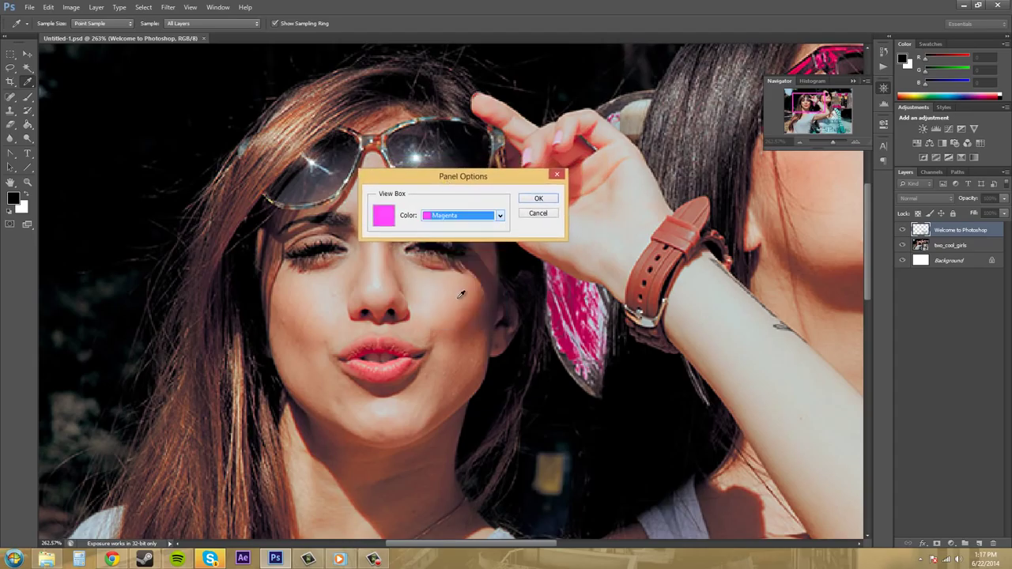
{"action": "left_click", "coordinate": [531, 201]}
{"action": "key", "text": "m"}
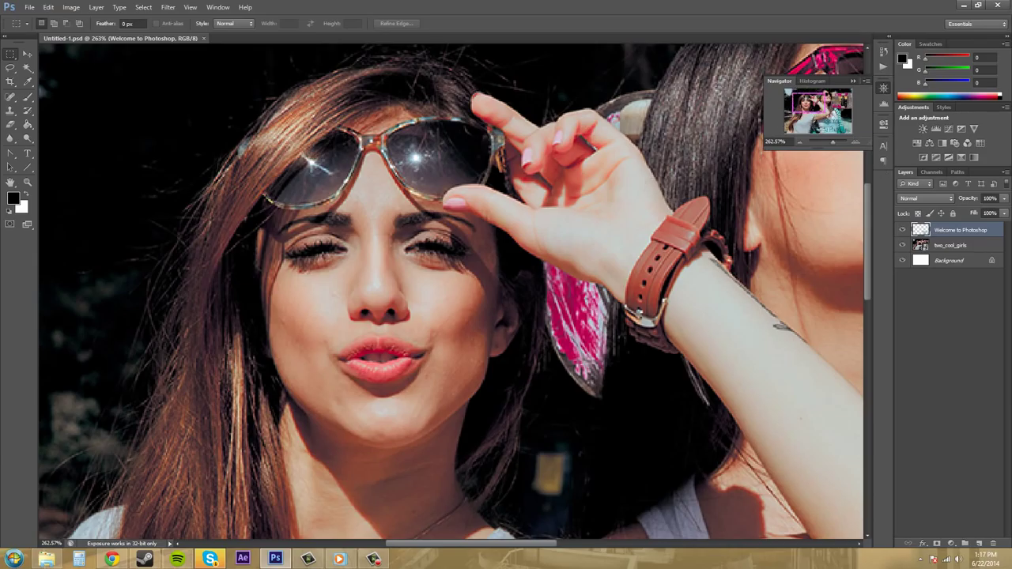
{"action": "left_click_drag", "start_coordinate": [764, 147], "coordinate": [759, 155]}
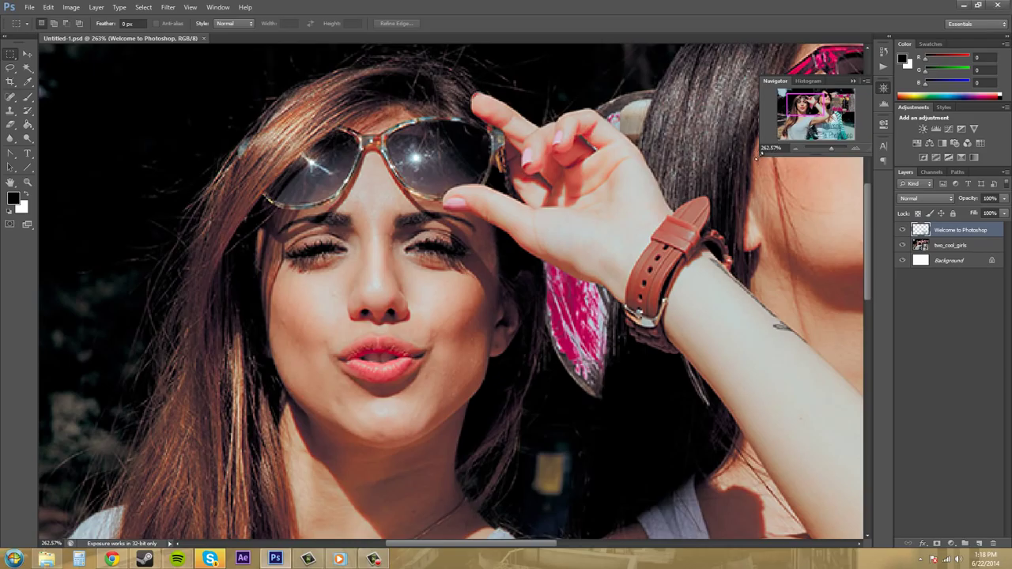
Step: Enlarge the Navigator, pan its view box to the right girl's face, then shrink the panel
{"action": "left_click_drag", "start_coordinate": [757, 157], "coordinate": [693, 211]}
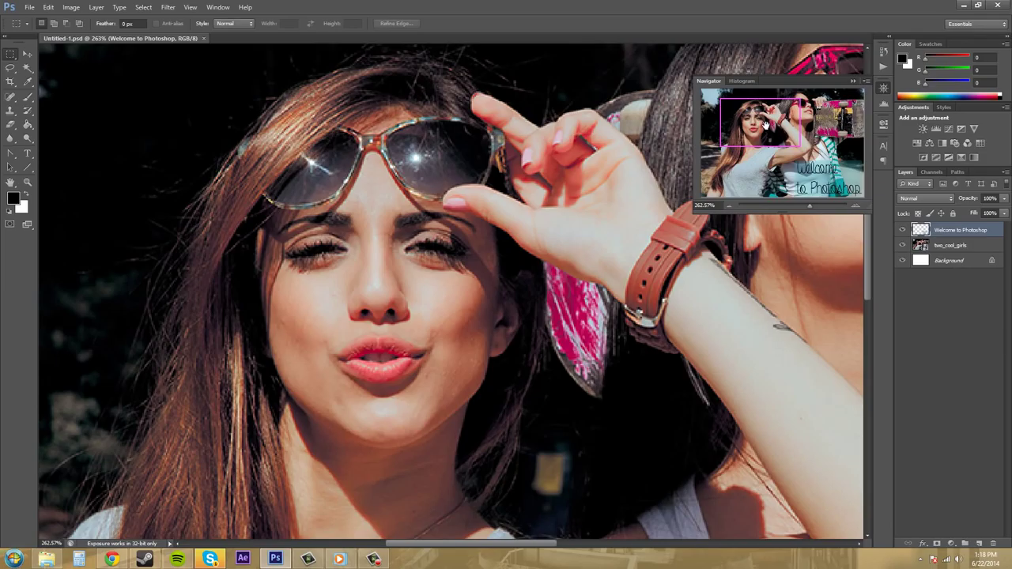
{"action": "mouse_move", "coordinate": [772, 128]}
{"action": "left_mouse_down"}
{"action": "mouse_move", "coordinate": [795, 133]}
{"action": "mouse_move", "coordinate": [815, 112]}
{"action": "mouse_move", "coordinate": [839, 112]}
{"action": "left_mouse_up"}
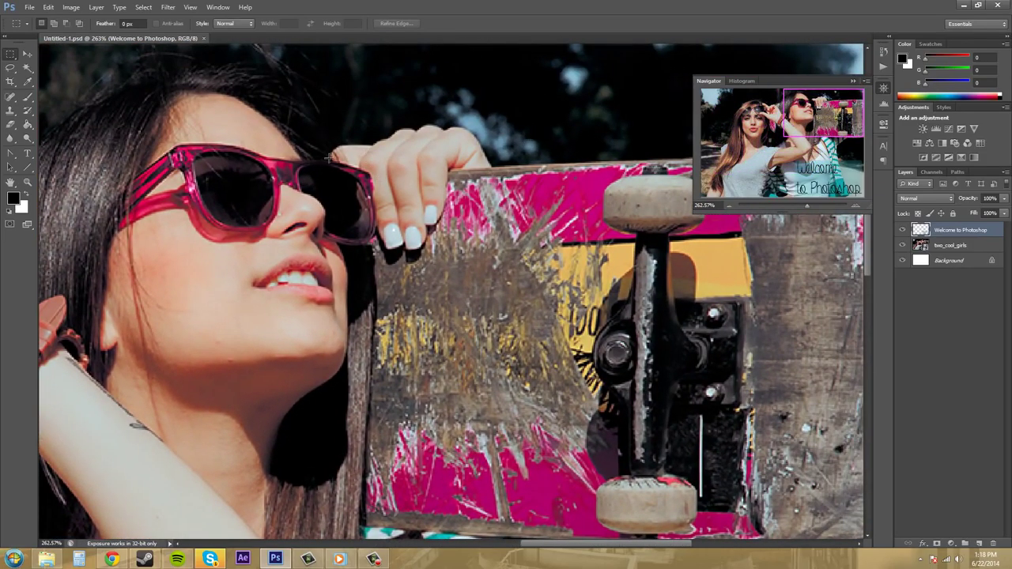
{"action": "left_click_drag", "start_coordinate": [838, 116], "coordinate": [813, 113]}
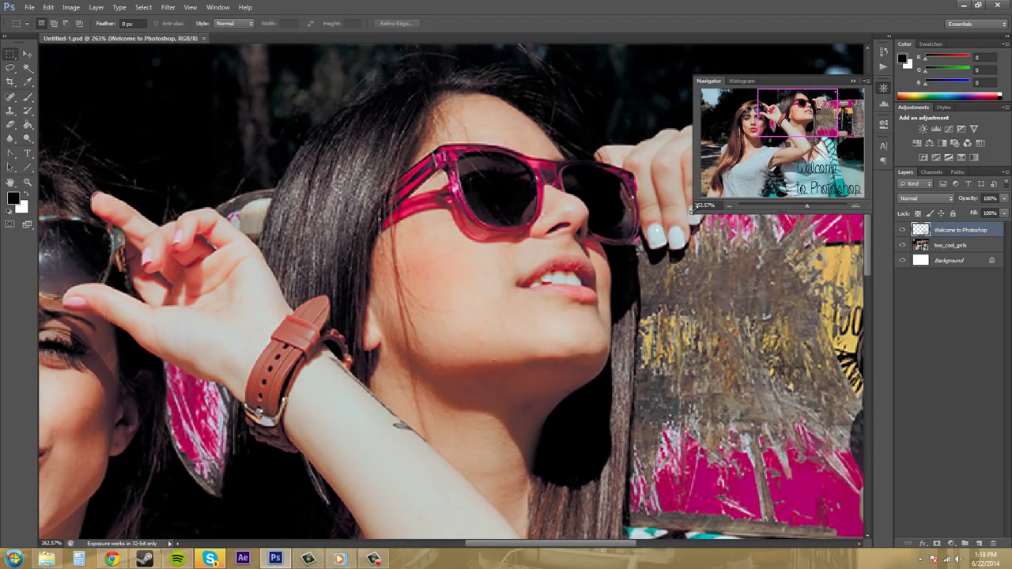
{"action": "mouse_move", "coordinate": [693, 209]}
{"action": "left_mouse_down"}
{"action": "mouse_move", "coordinate": [730, 190]}
{"action": "mouse_move", "coordinate": [741, 167]}
{"action": "left_mouse_up"}
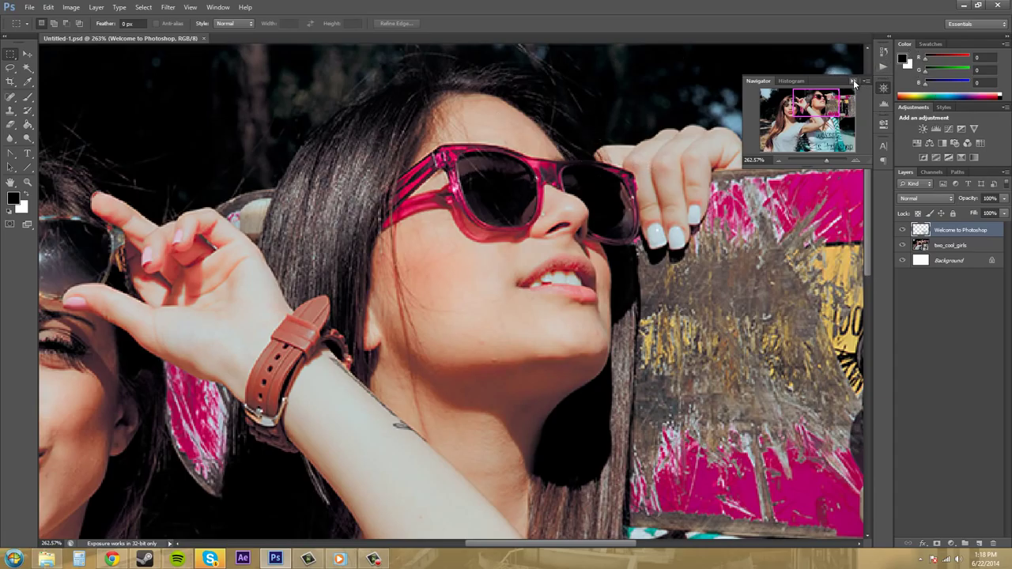
Step: Collapse the Navigator panel, toggle it open and closed, and select the Move tool
{"action": "left_click", "coordinate": [853, 80]}
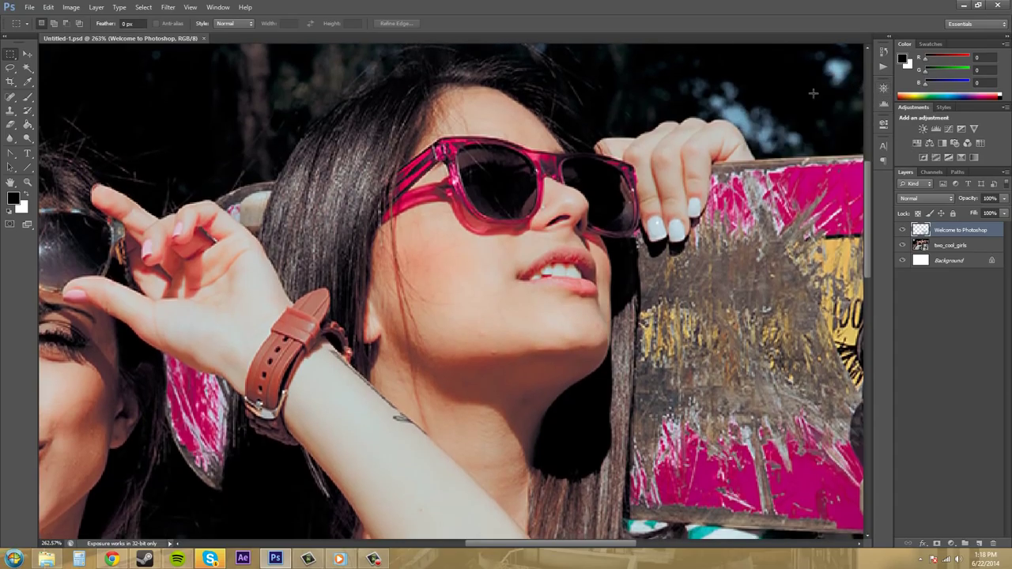
{"action": "left_click", "coordinate": [884, 89]}
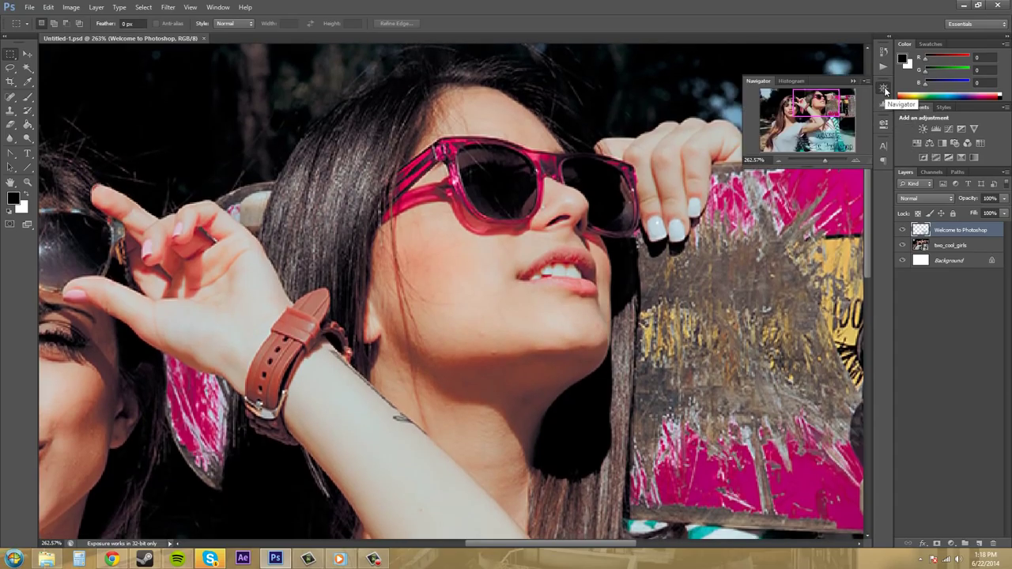
{"action": "left_click", "coordinate": [885, 87]}
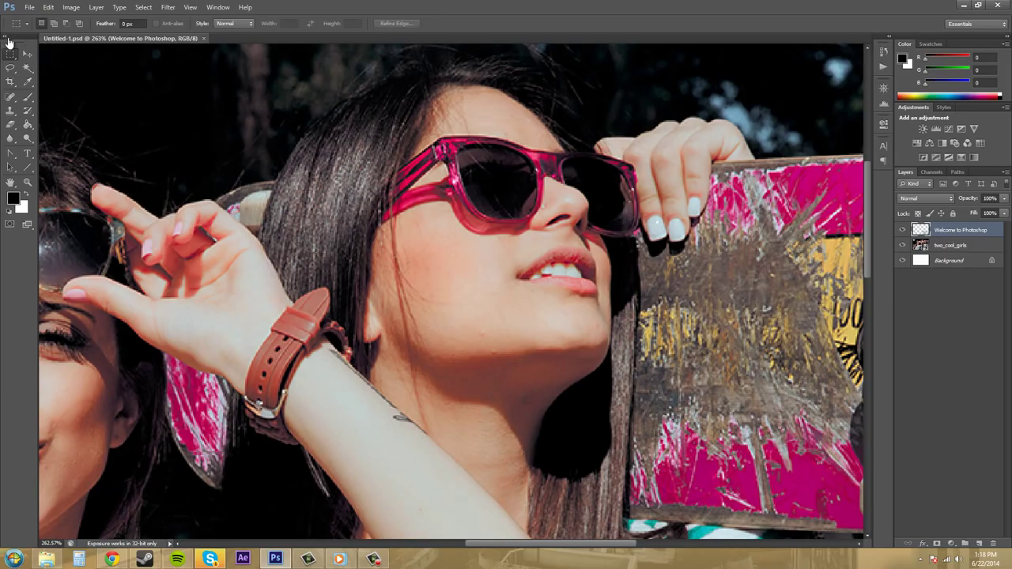
{"action": "left_click", "coordinate": [27, 54]}
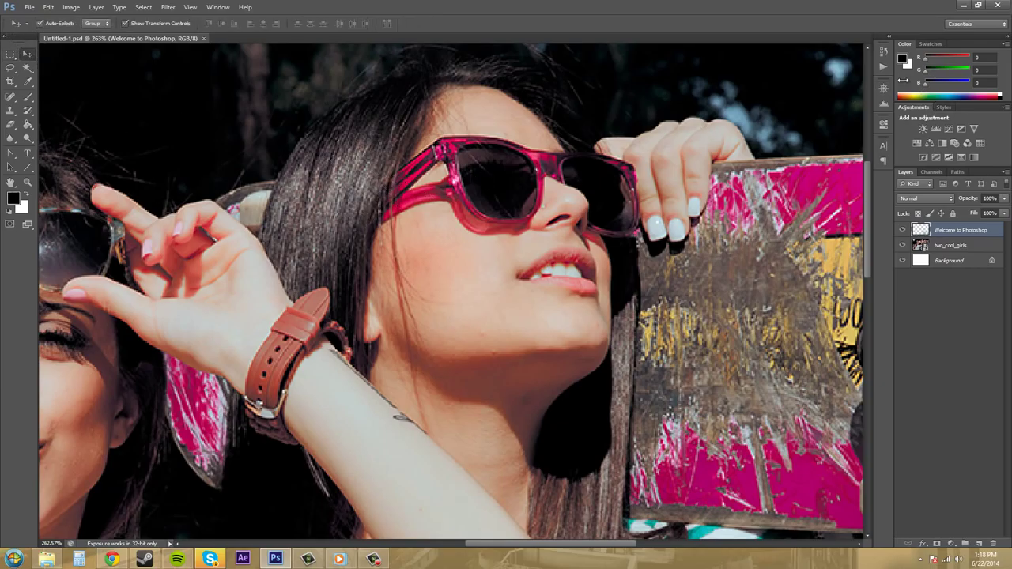